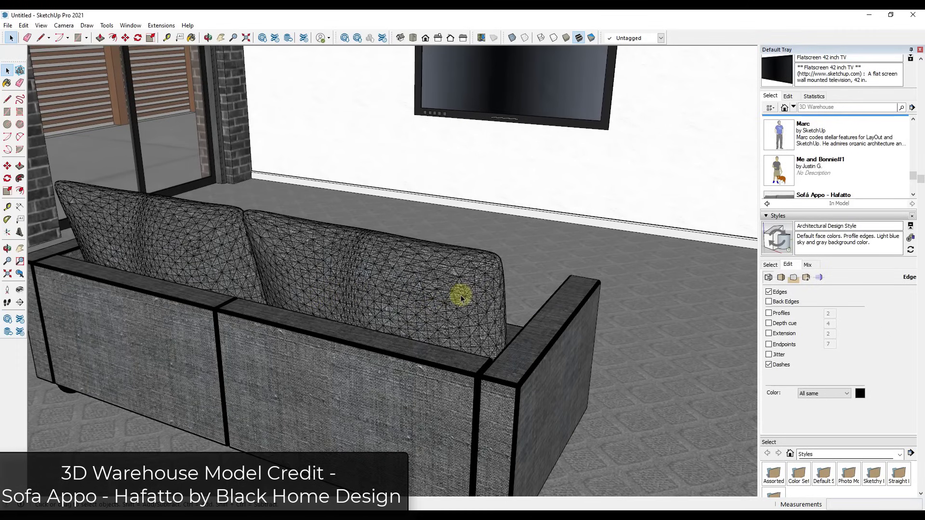
# Zoom around the sofa and switch the face style to Monochrome
pyautogui.scroll(2, 393, 289)
pyautogui.scroll(2, 394, 289)
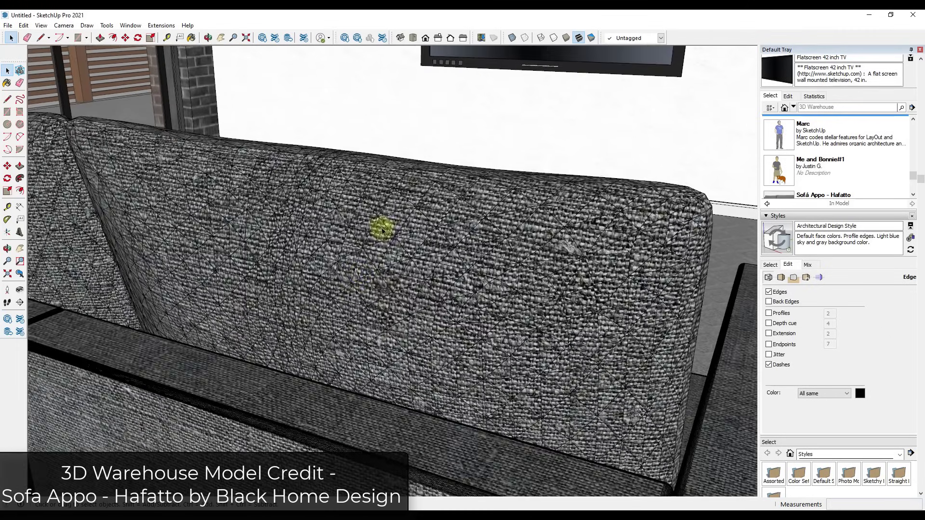
pyautogui.scroll(-3, 380, 277)
pyautogui.scroll(-3, 388, 285)
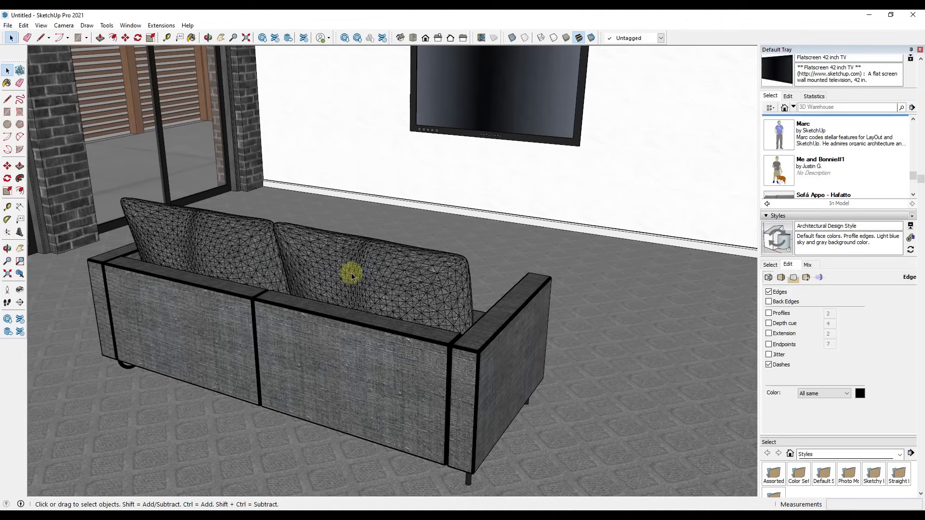
pyautogui.scroll(3, 351, 275)
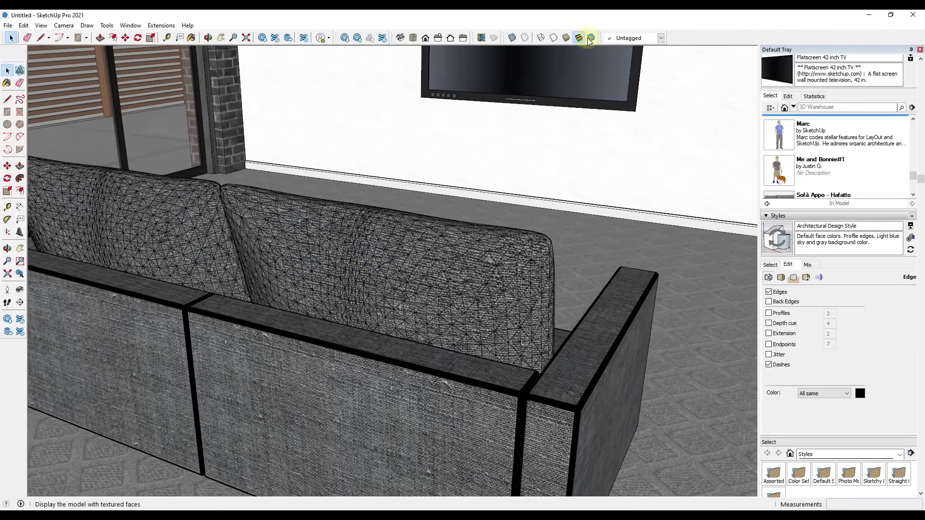
pyautogui.click(591, 38)
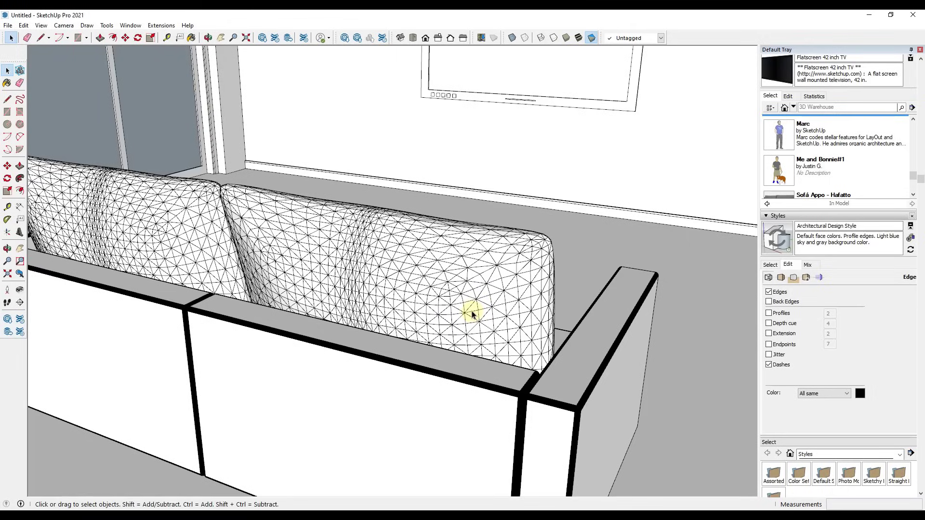
# Preview the sofa as Shaded without textures, then restore Shaded With Textures
pyautogui.scroll(-5, 472, 314)
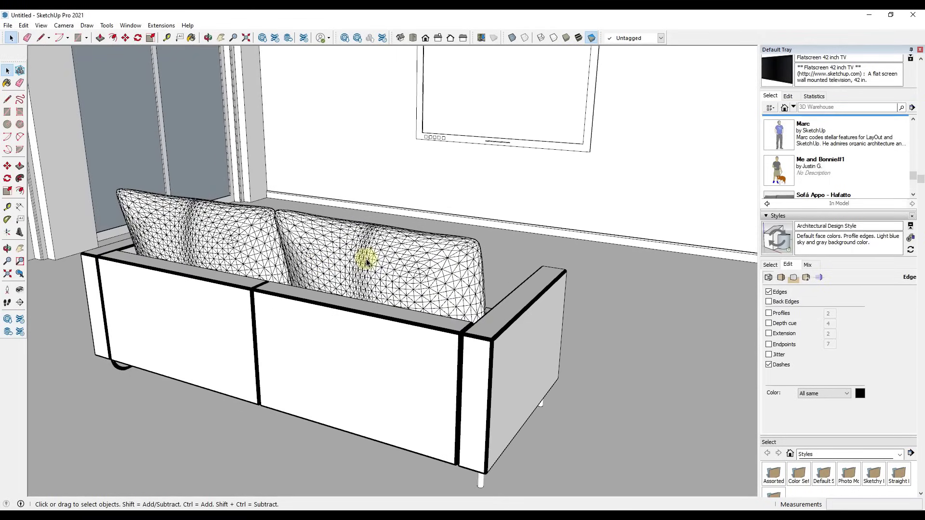
pyautogui.scroll(8, 447, 345)
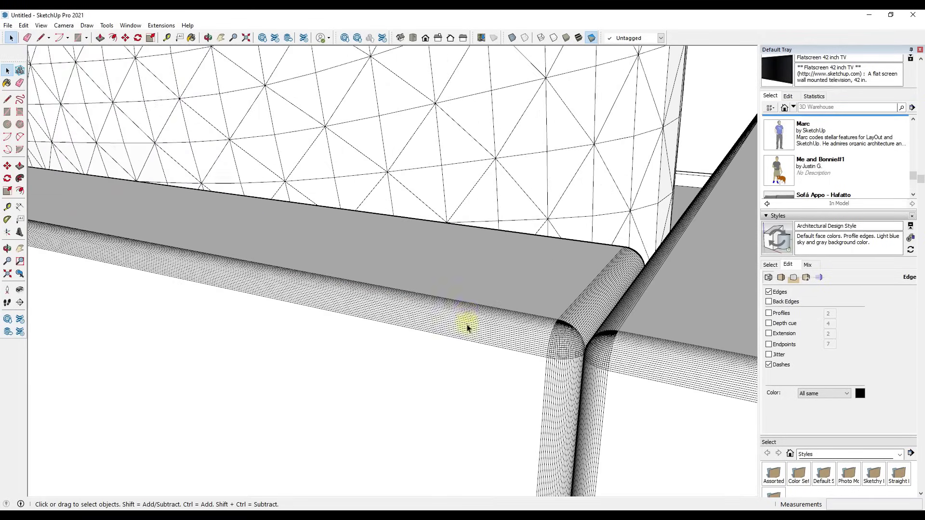
pyautogui.scroll(-8, 467, 327)
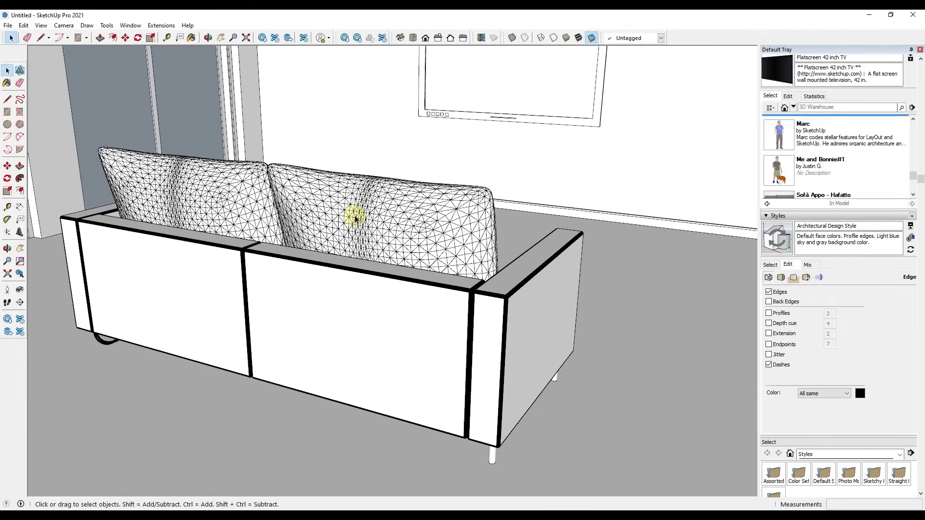
pyautogui.scroll(-3, 355, 222)
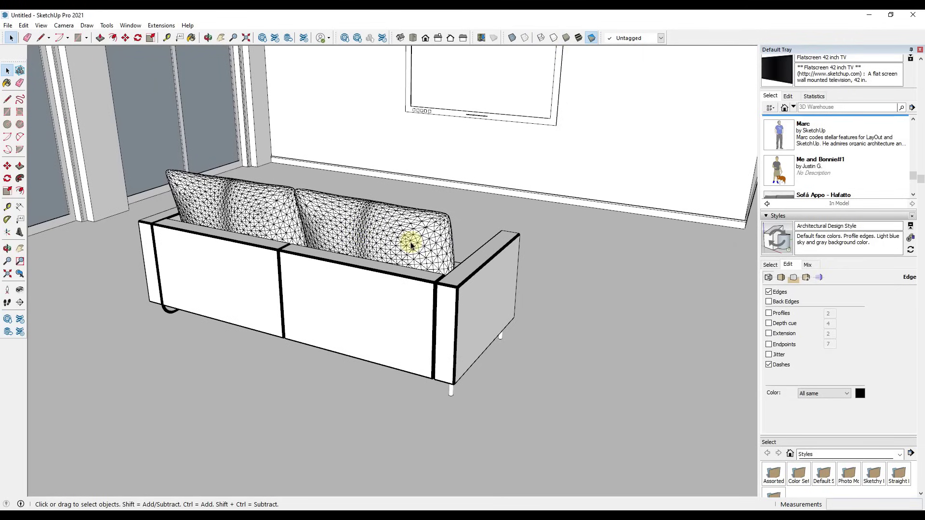
pyautogui.click(567, 38)
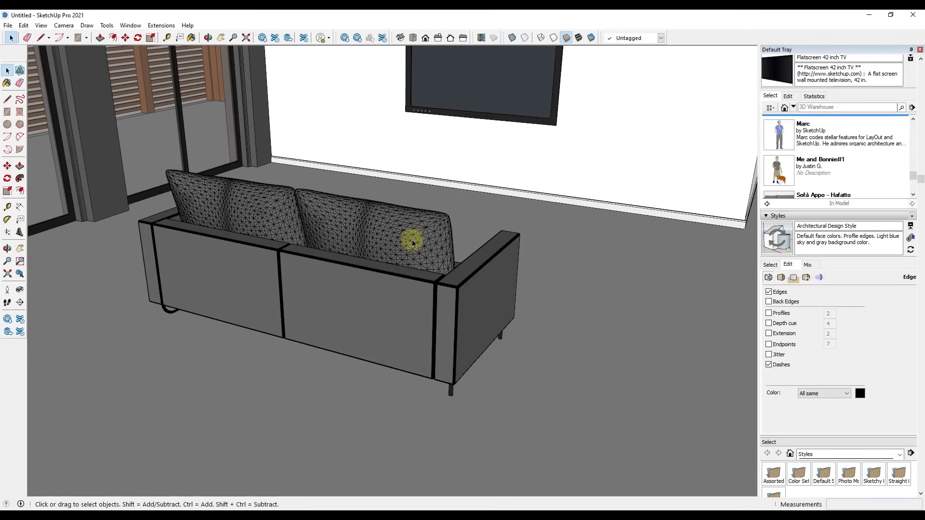
pyautogui.click(578, 37)
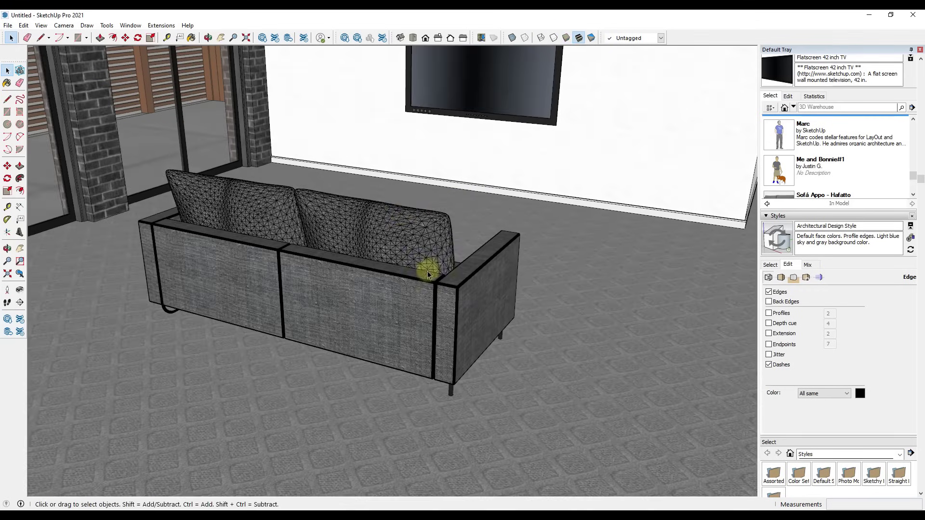
pyautogui.scroll(3, 387, 221)
pyautogui.scroll(-1, 482, 252)
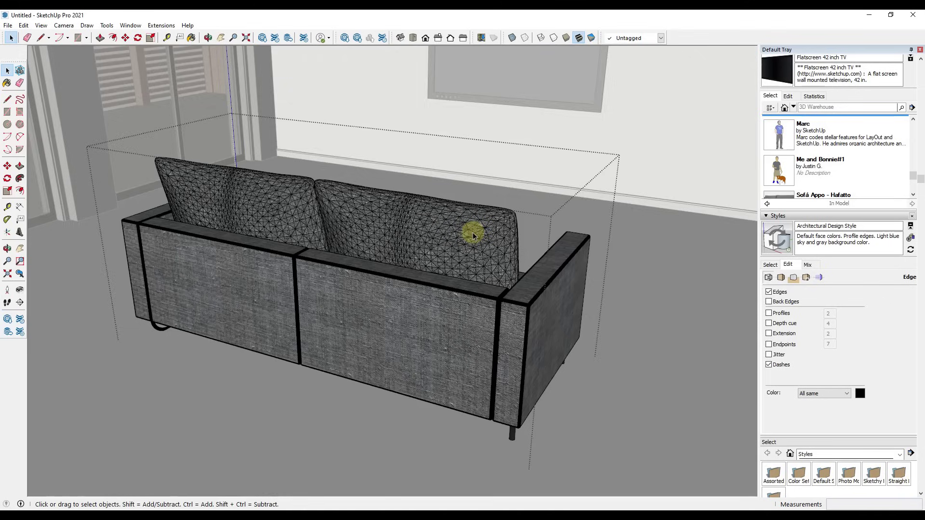
# Open the sofa component for editing and select its right back cushion
pyautogui.doubleClick(490, 252)
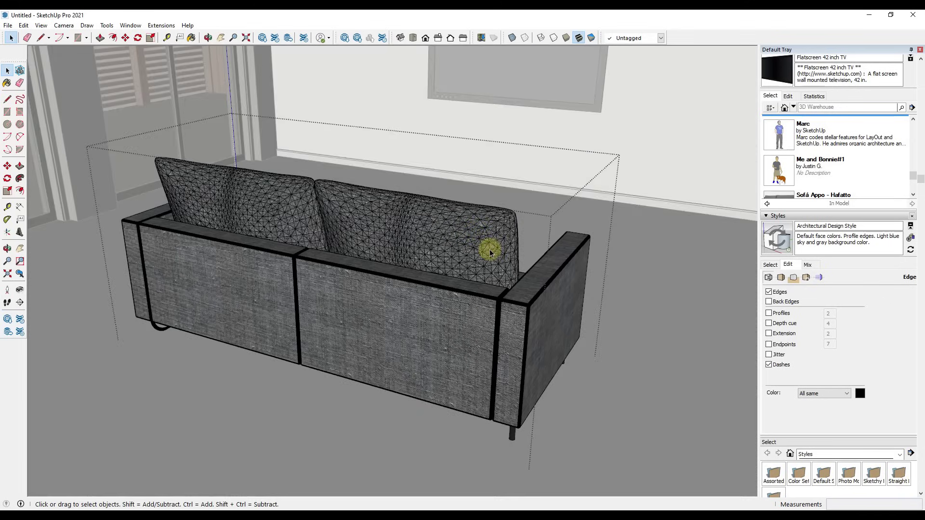
pyautogui.click(469, 245)
pyautogui.press('o')
pyautogui.moveTo(432, 262); pyautogui.dragTo(470, 268)
pyautogui.press('space')
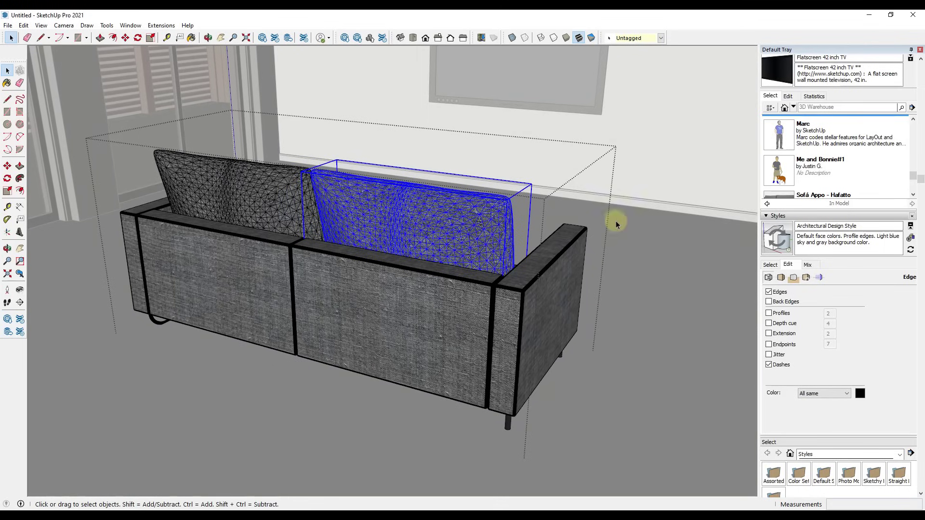
# Collapse the Styles, Tags, Shadows, Outliner, Components and Materials panels in the Default Tray
pyautogui.click(768, 217)
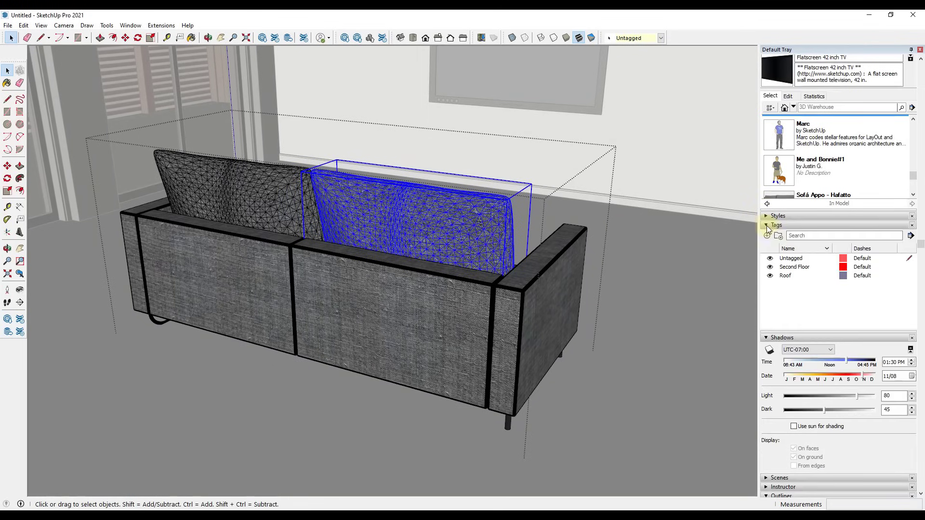
pyautogui.click(768, 227)
pyautogui.click(767, 235)
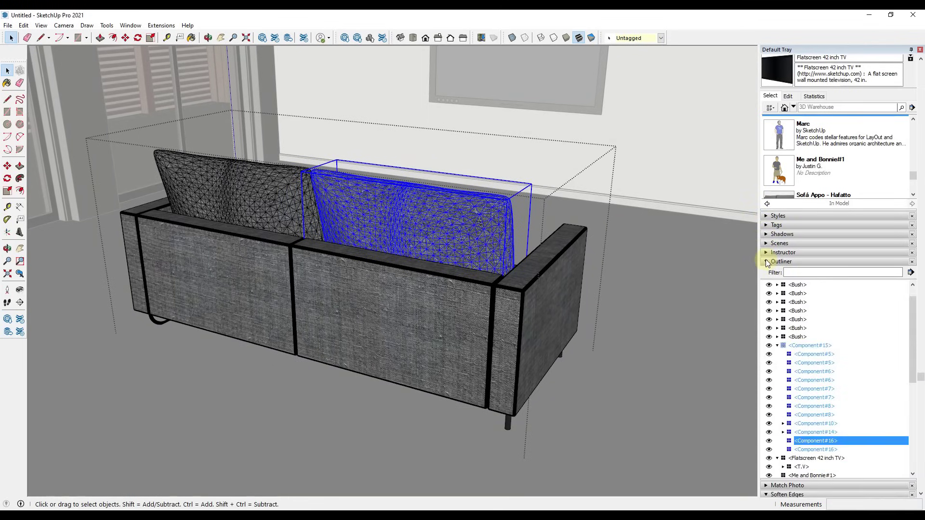
pyautogui.click(767, 262)
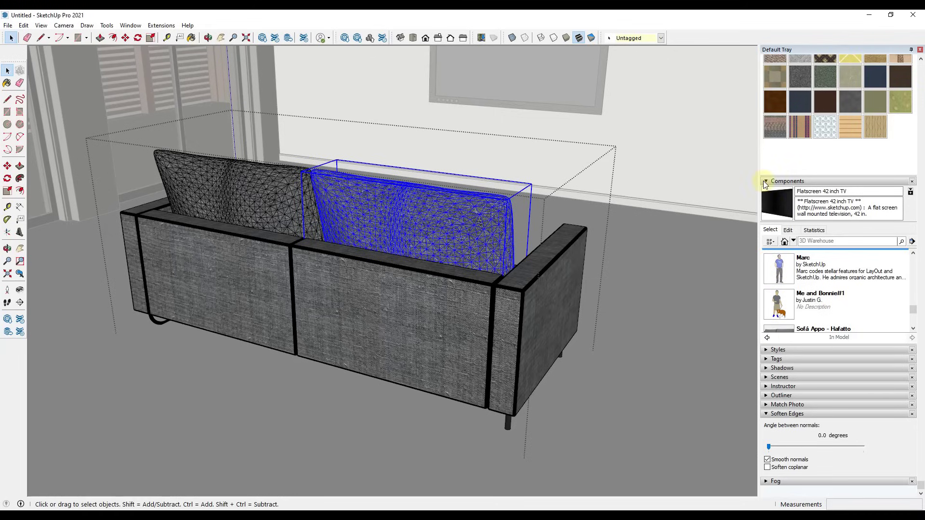
pyautogui.click(766, 181)
pyautogui.click(767, 69)
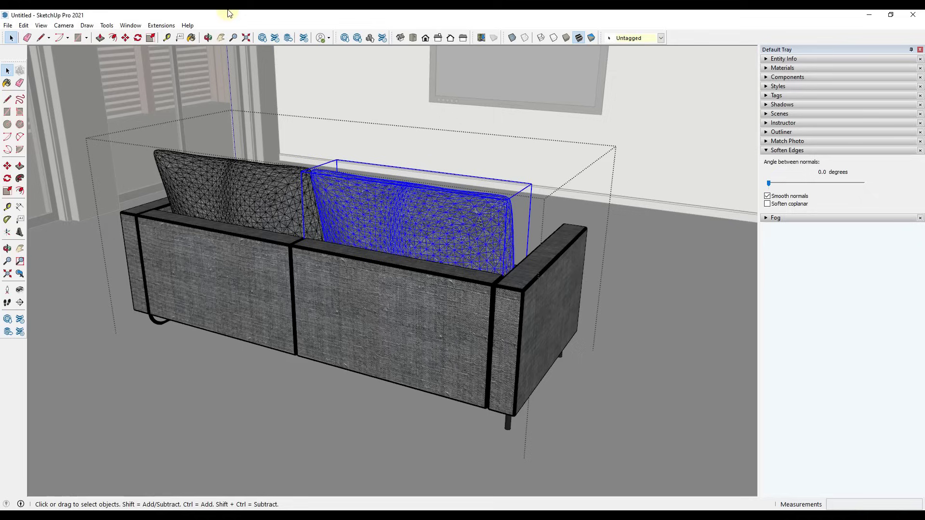
# Check the Window panel list, then reselect the right back cushion after picking the arm
pyautogui.click(130, 25)
pyautogui.moveTo(149, 38)
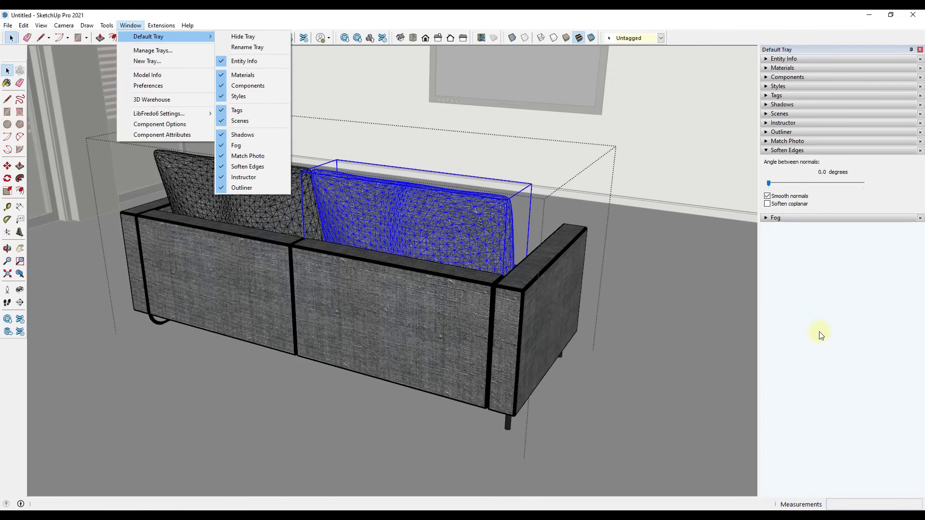
pyautogui.click(508, 282)
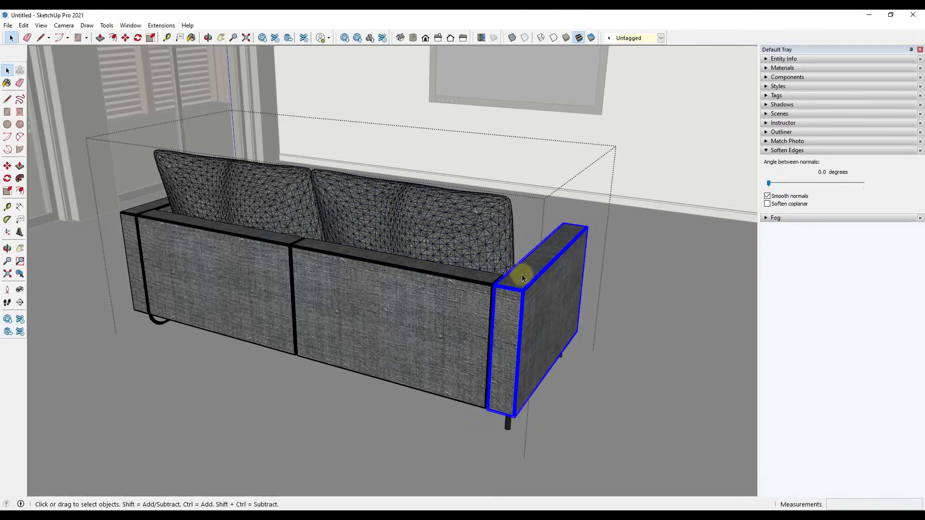
pyautogui.click(480, 229)
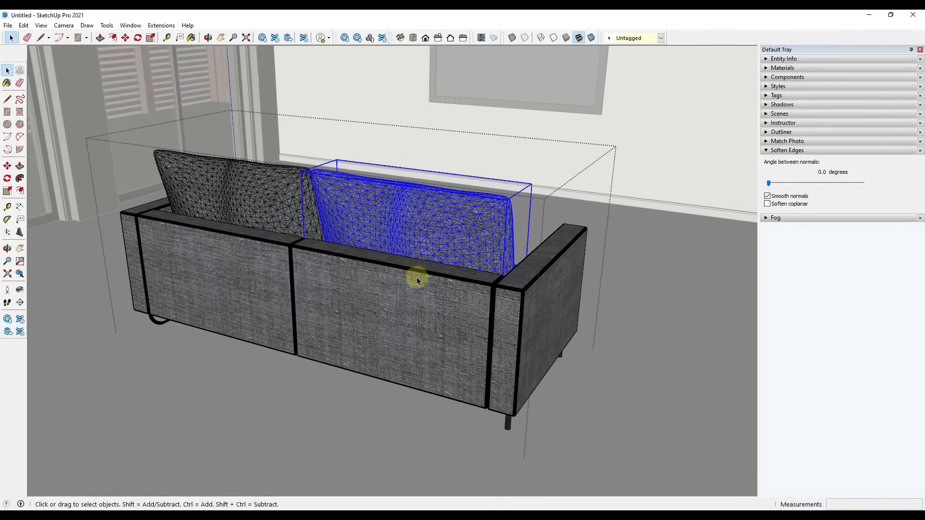
# Orbit around the cushion and try the Soften Edges angle slider, leaving it at 0 degrees
pyautogui.scroll(5, 429, 212)
pyautogui.moveTo(429, 231); pyautogui.dragTo(401, 251, button='middle')
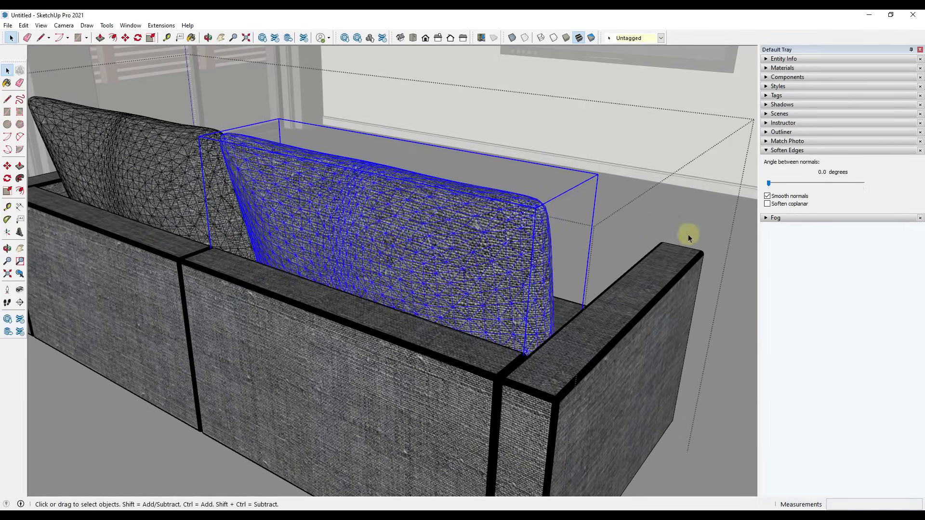
pyautogui.moveTo(770, 184)
pyautogui.mouseDown()
pyautogui.moveTo(790, 184)
pyautogui.moveTo(767, 186)
pyautogui.mouseUp()
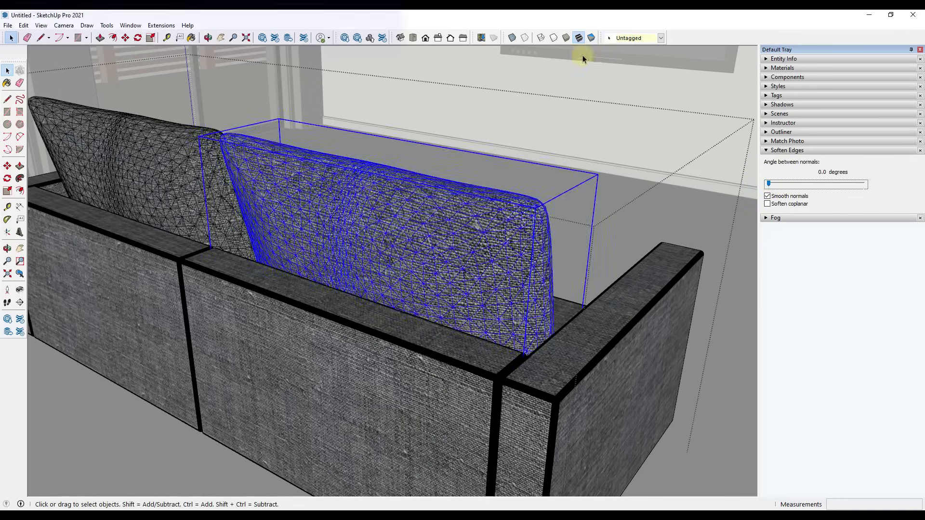
# Show faces in Monochrome, soften the back cushions at 66.7 degrees, and inspect the cushion mesh
pyautogui.click(589, 38)
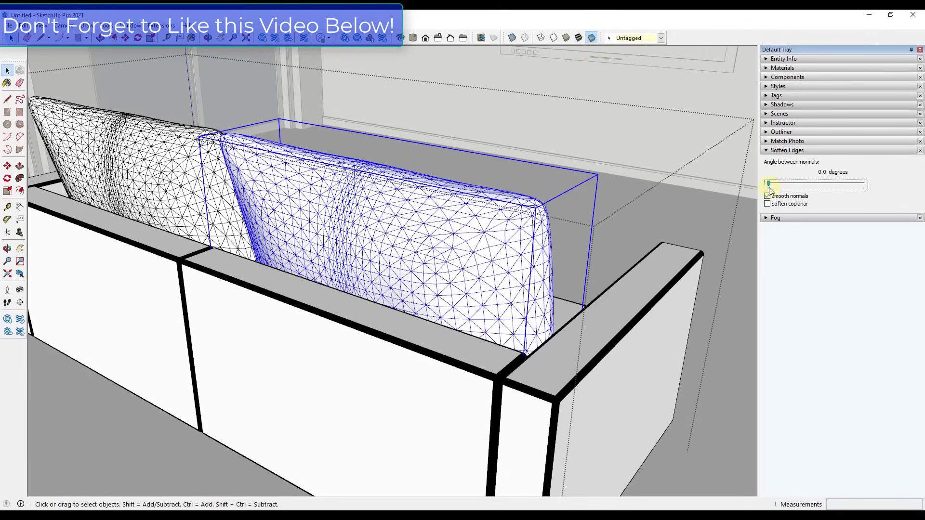
pyautogui.moveTo(769, 185); pyautogui.dragTo(804, 184)
pyautogui.click(491, 245)
pyautogui.doubleClick(494, 249)
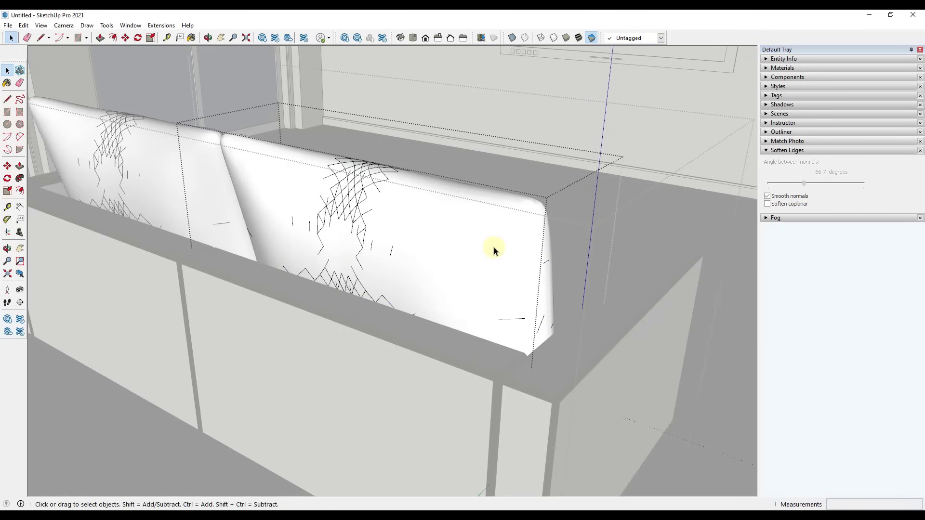
pyautogui.tripleClick(494, 249)
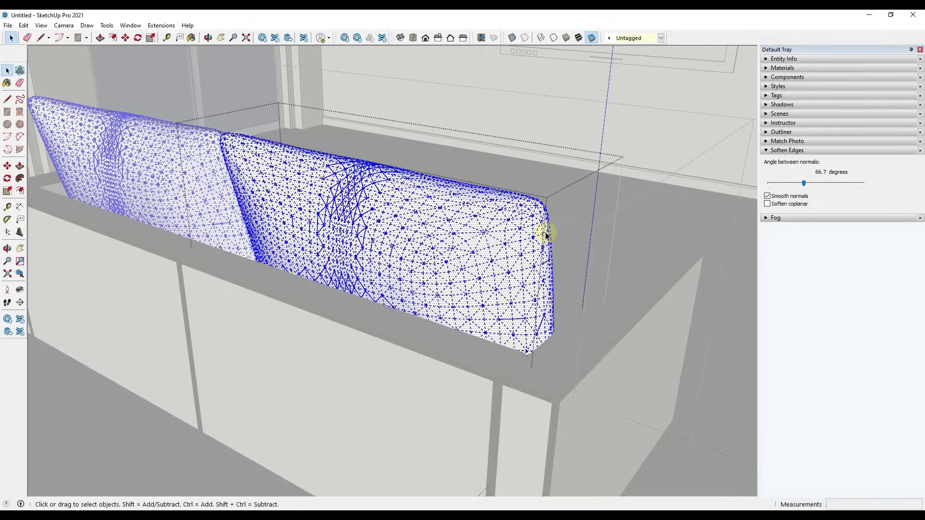
pyautogui.press('Escape')
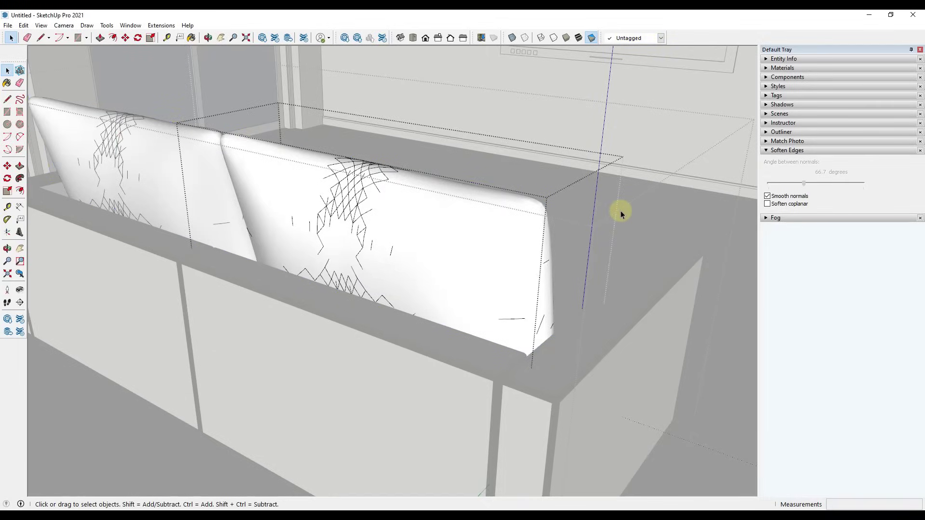
pyautogui.press('Escape')
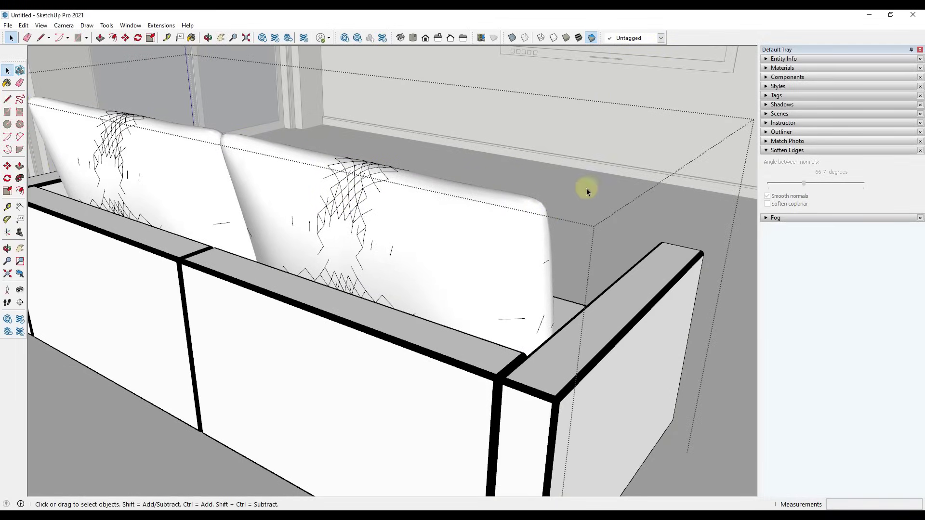
# Select the right back cushion group and turn on Soften coplanar
pyautogui.click(479, 224)
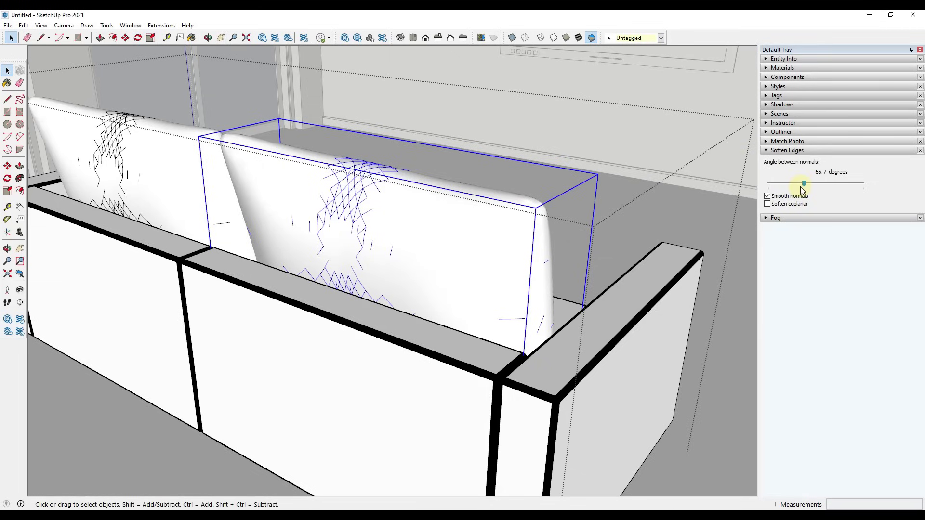
pyautogui.click(767, 204)
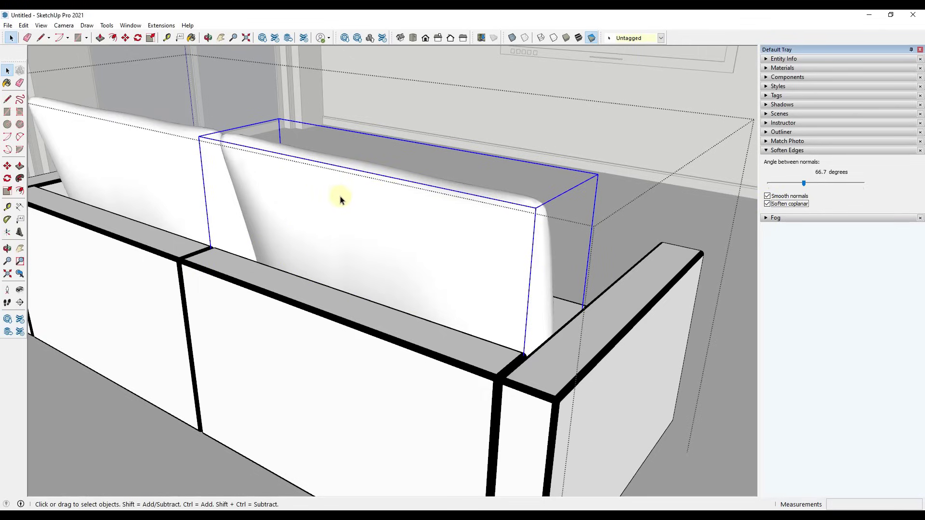
# Reset softening to 0 degrees with Soften coplanar off, and reselect the right back cushion
pyautogui.scroll(-3, 441, 258)
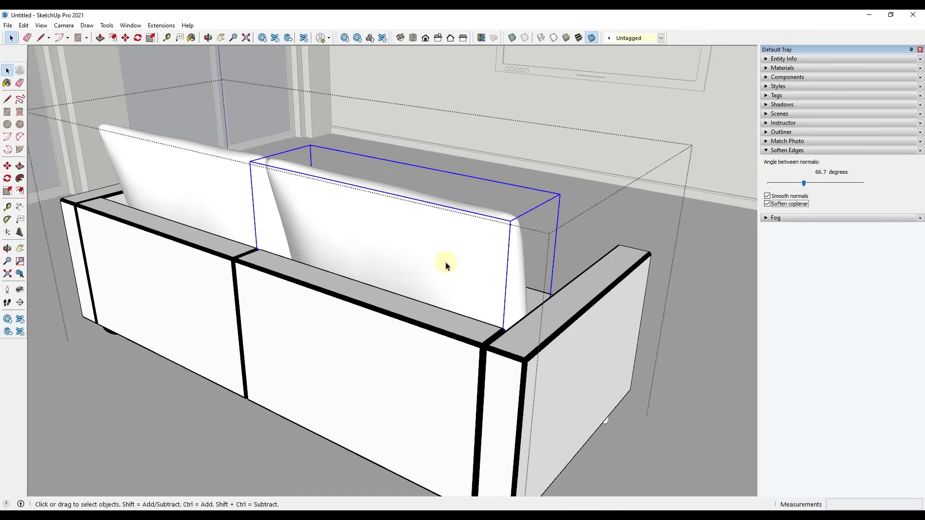
pyautogui.moveTo(444, 262); pyautogui.dragTo(550, 238, button='middle')
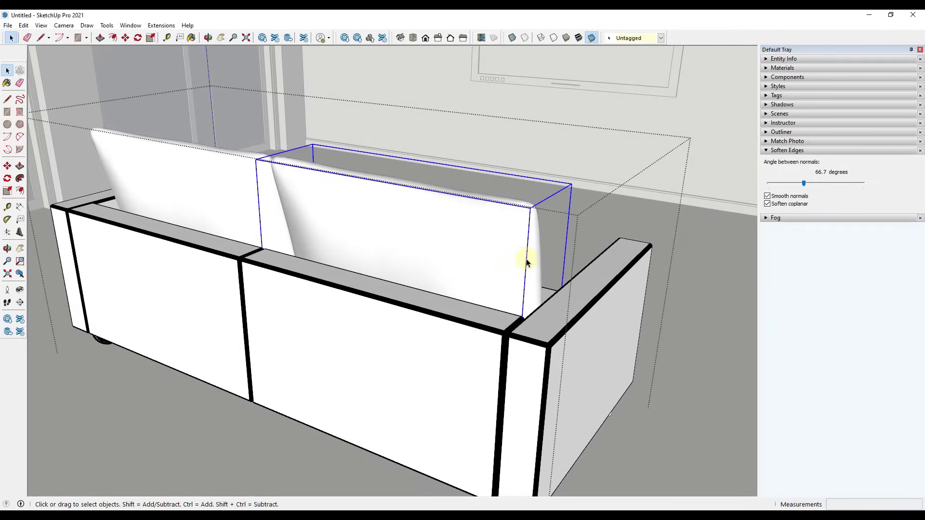
pyautogui.moveTo(804, 185); pyautogui.dragTo(768, 183)
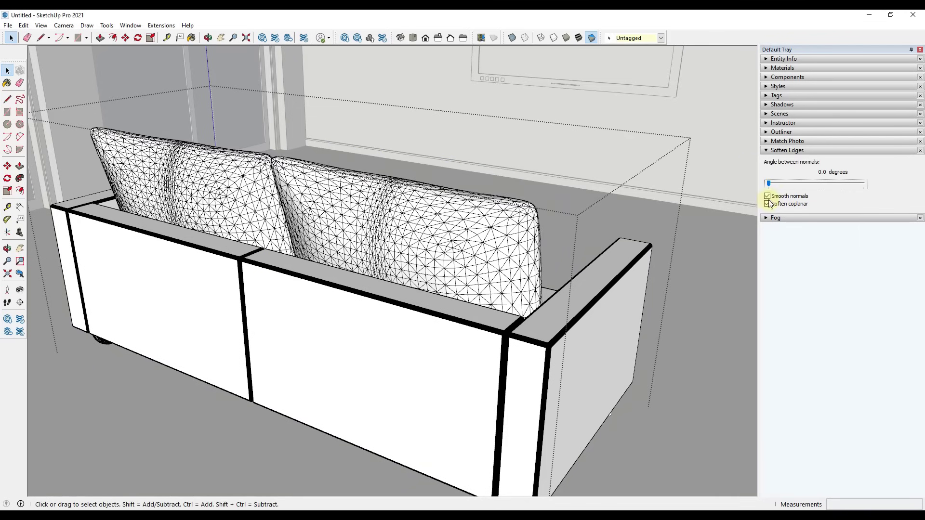
pyautogui.click(768, 203)
pyautogui.click(472, 222)
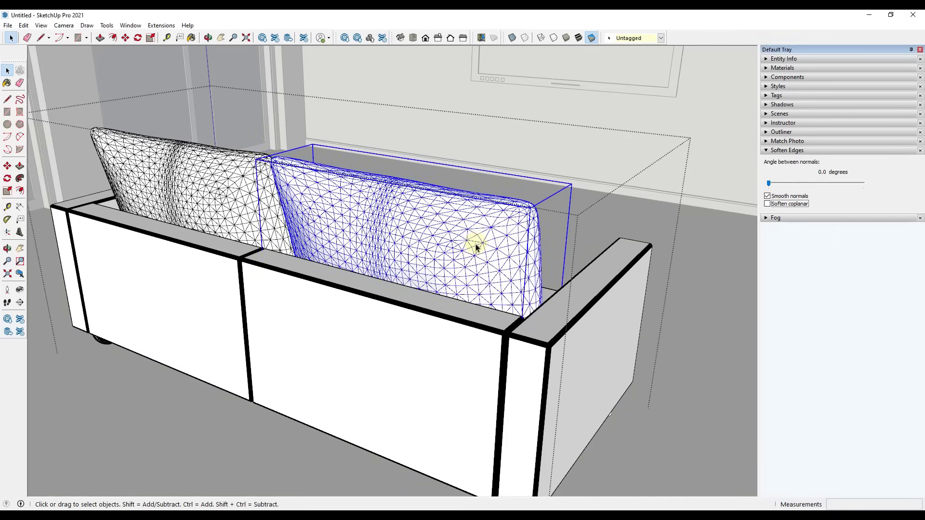
pyautogui.click(496, 322)
pyautogui.click(452, 250)
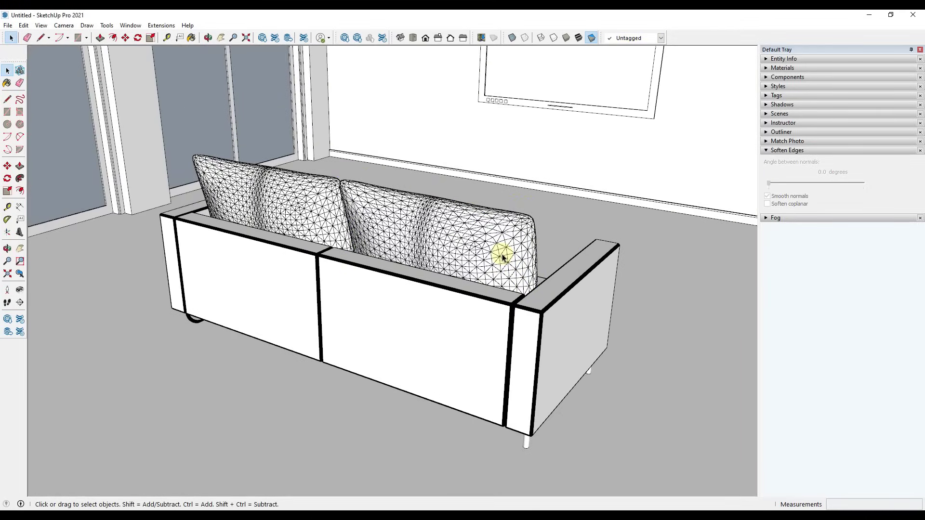
# Select every part inside the sofa group and soften it at 51.2 degrees with Soften coplanar
pyautogui.doubleClick(502, 257)
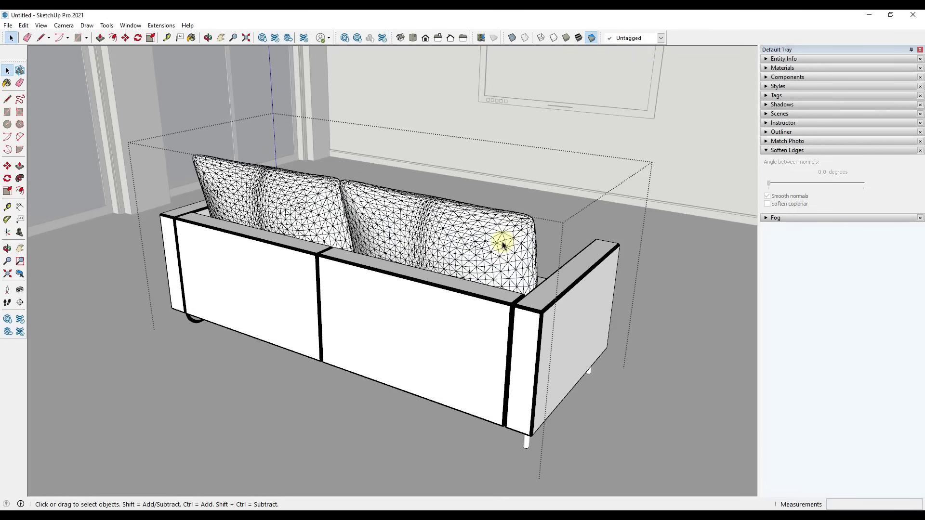
pyautogui.scroll(2, 502, 246)
pyautogui.hotkey('ctrl', 'a')
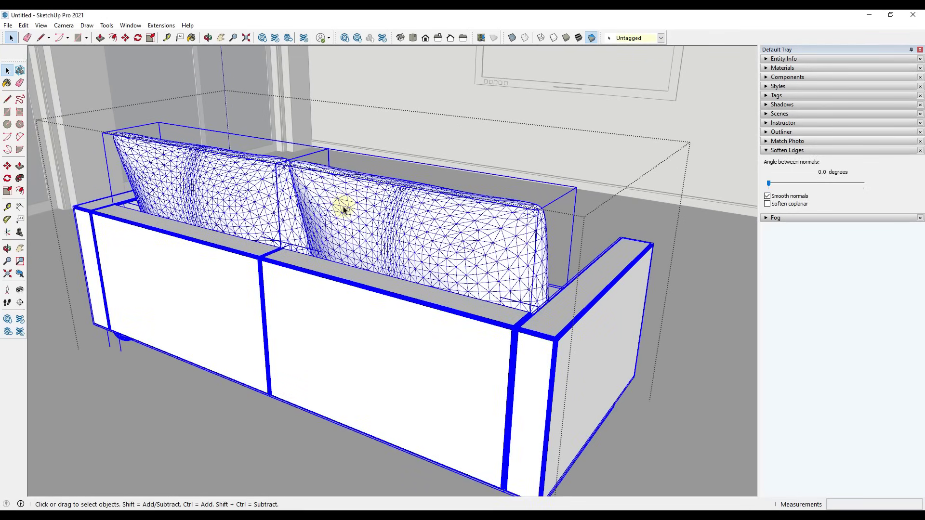
pyautogui.click(767, 203)
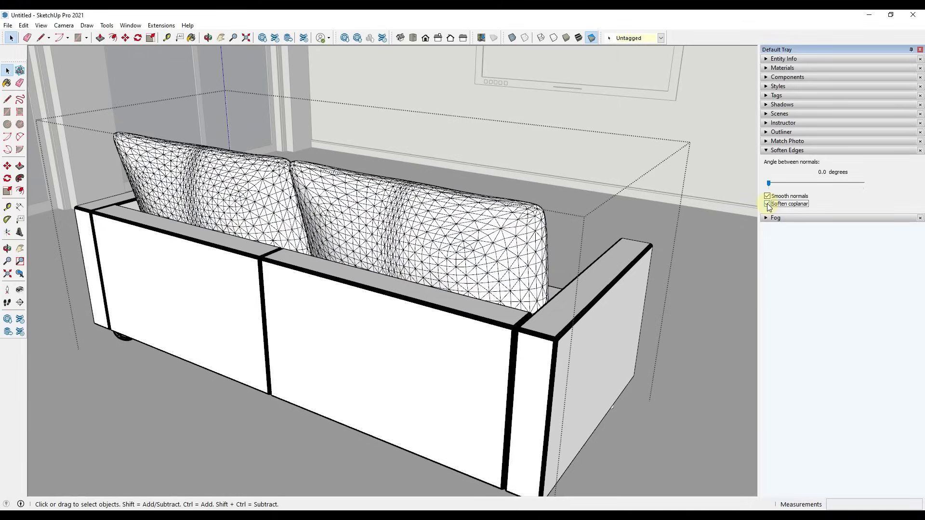
pyautogui.moveTo(769, 183); pyautogui.dragTo(792, 183)
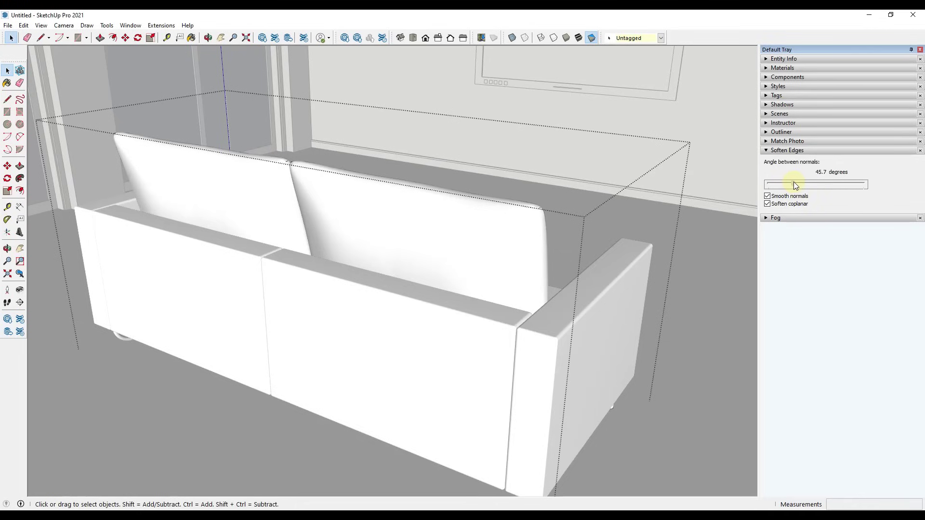
# Exit the sofa group and switch the face style back to Shaded With Textures
pyautogui.click(609, 198)
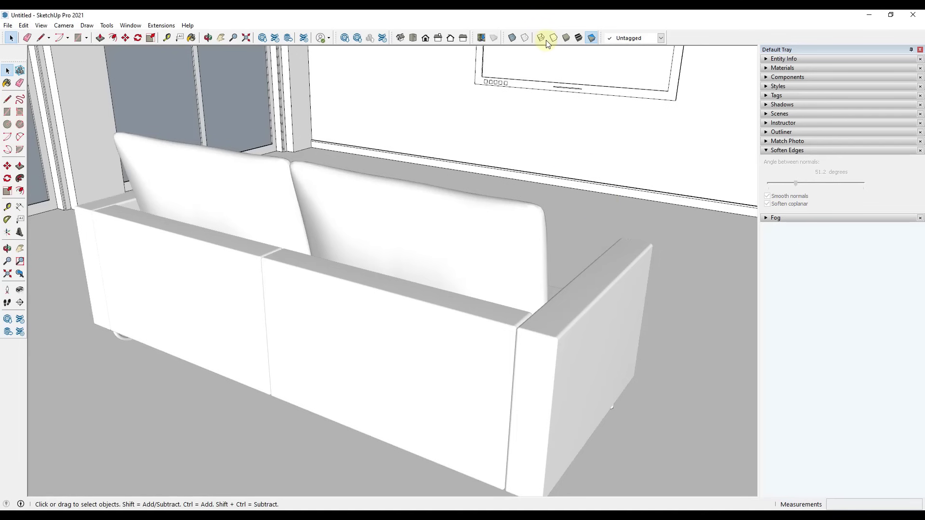
pyautogui.click(579, 38)
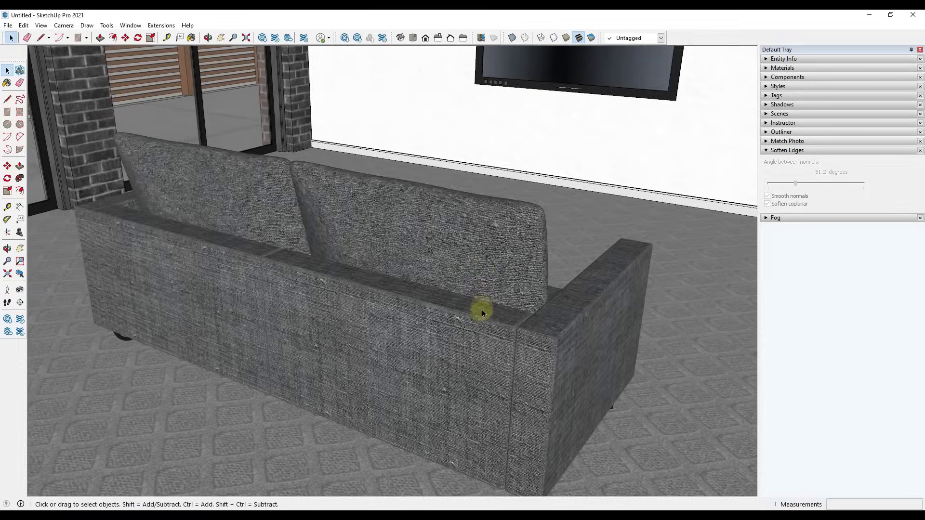